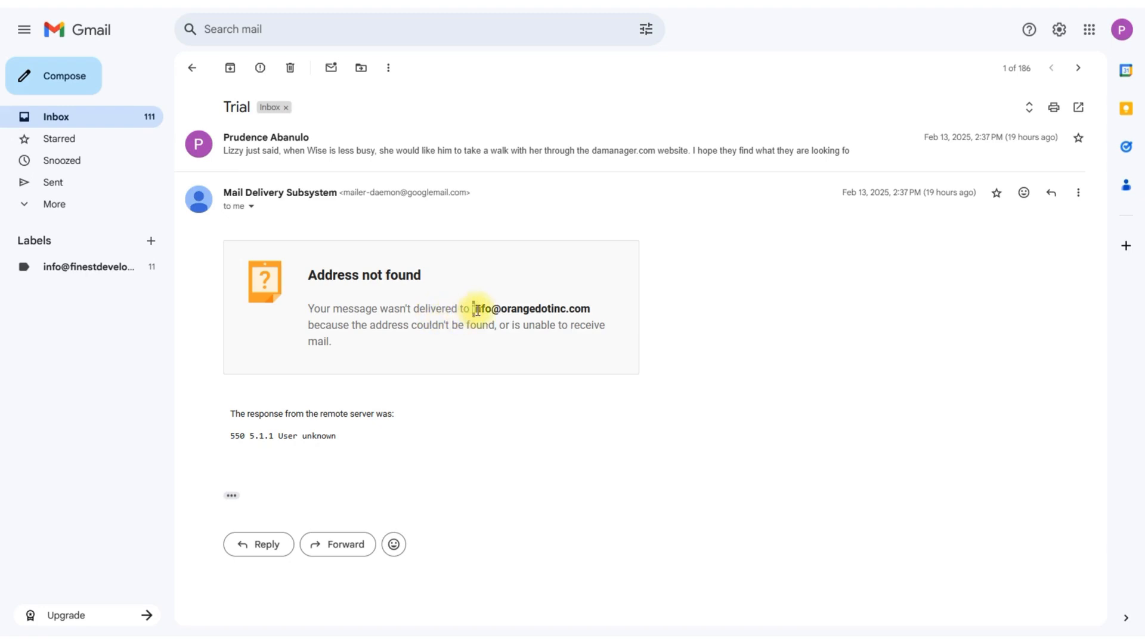
Examine the undelivered recipient address in the delivery failure notice of the Trial email
{"action": "left_click_drag", "start_coordinate": [476, 311], "coordinate": [593, 317]}
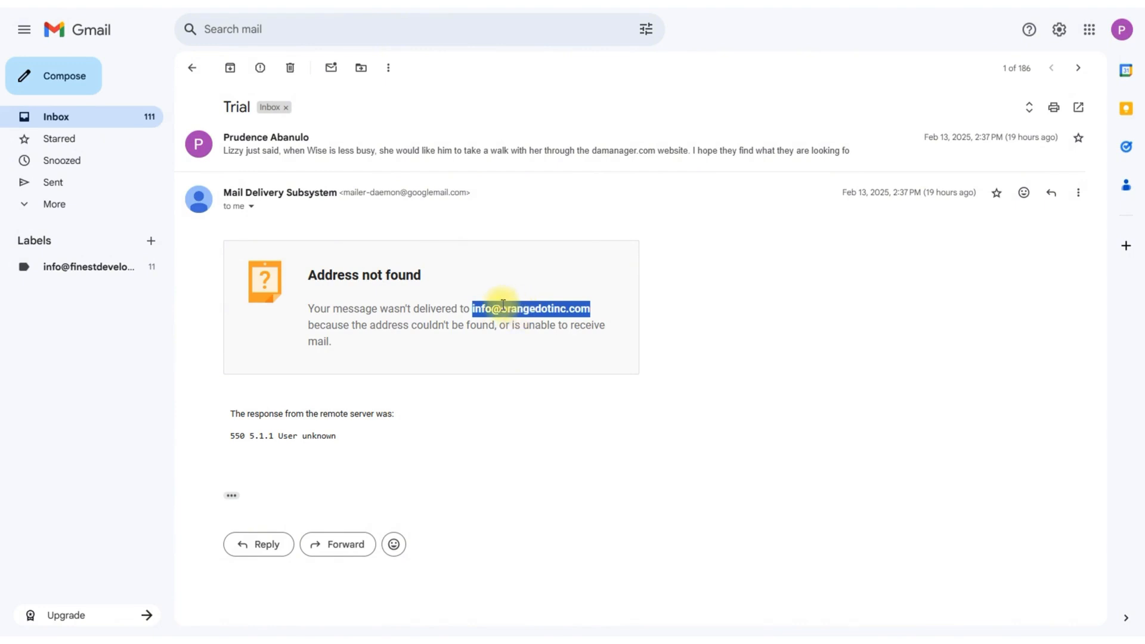
{"action": "left_click", "coordinate": [352, 303]}
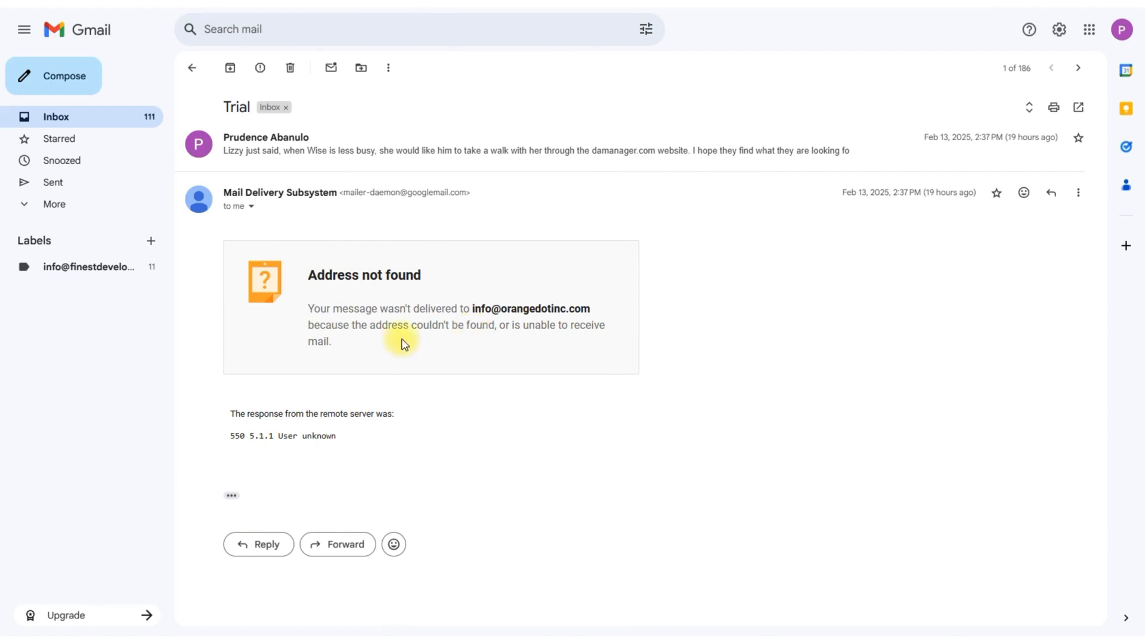
{"action": "left_click_drag", "start_coordinate": [502, 308], "coordinate": [593, 311]}
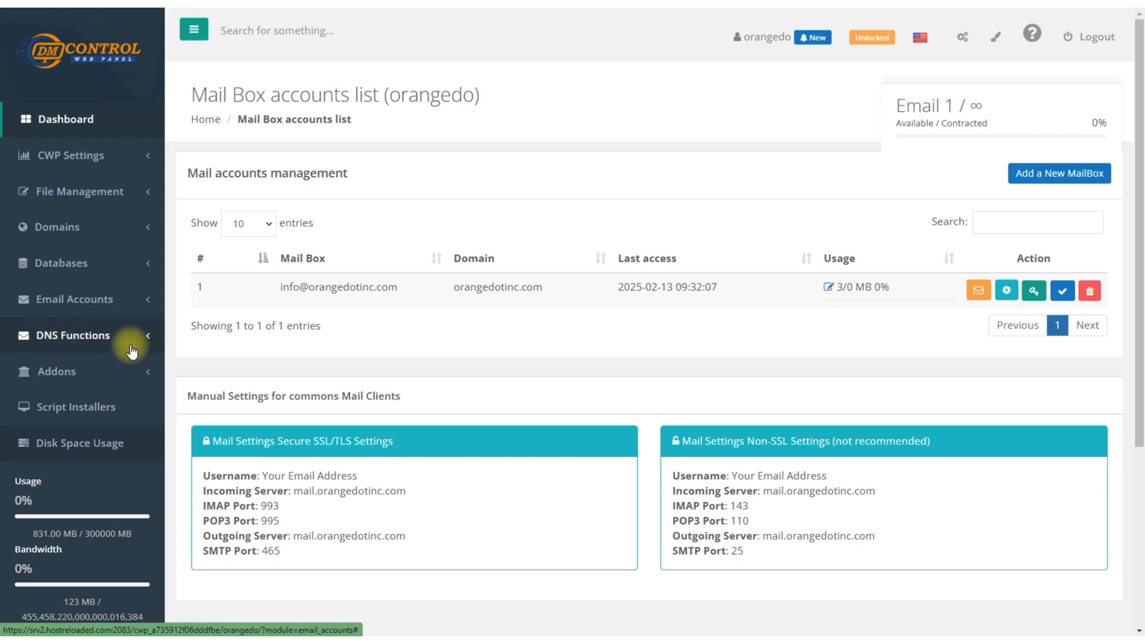
In the hosting control panel, open the DNS Zone Editor for the domain orangedotinc.com
{"action": "left_click", "coordinate": [131, 349]}
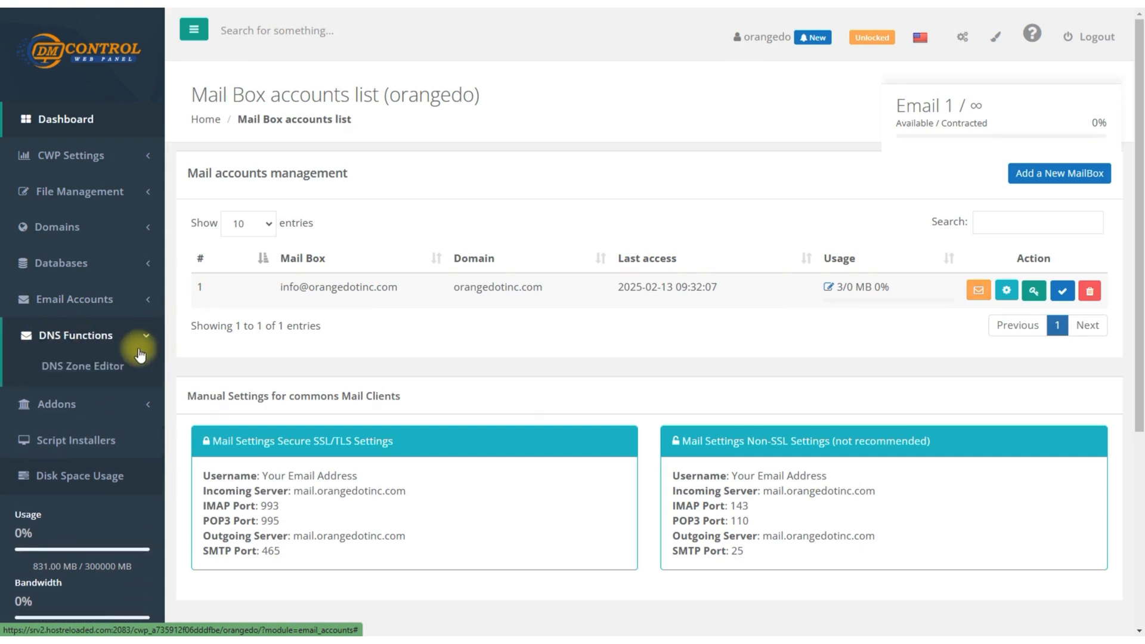
{"action": "left_click", "coordinate": [91, 367]}
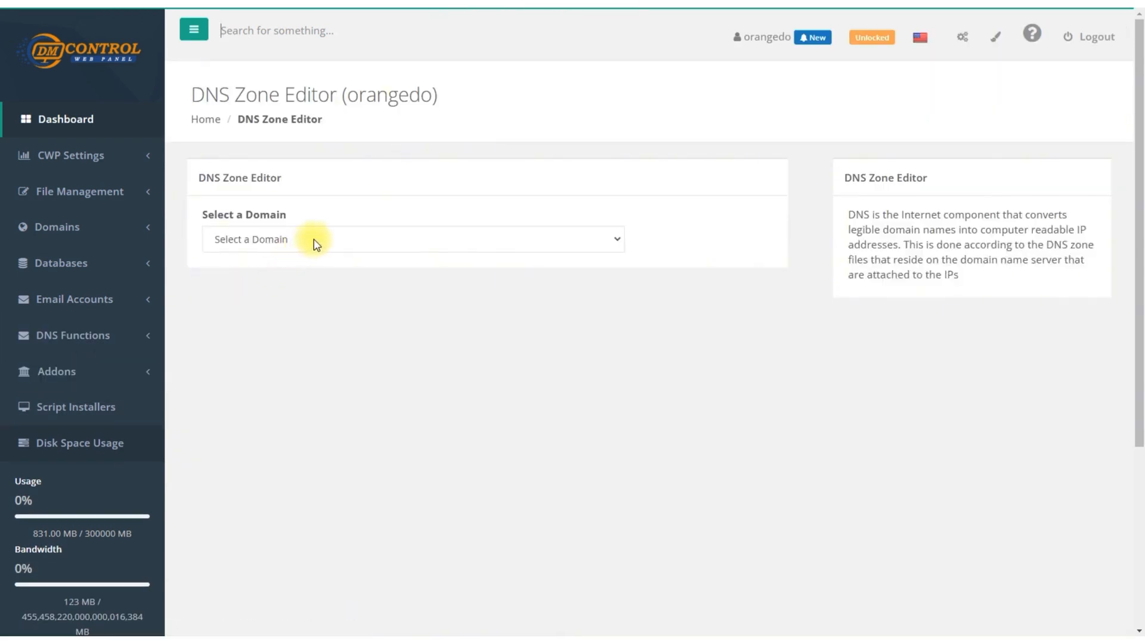
{"action": "left_click", "coordinate": [316, 242]}
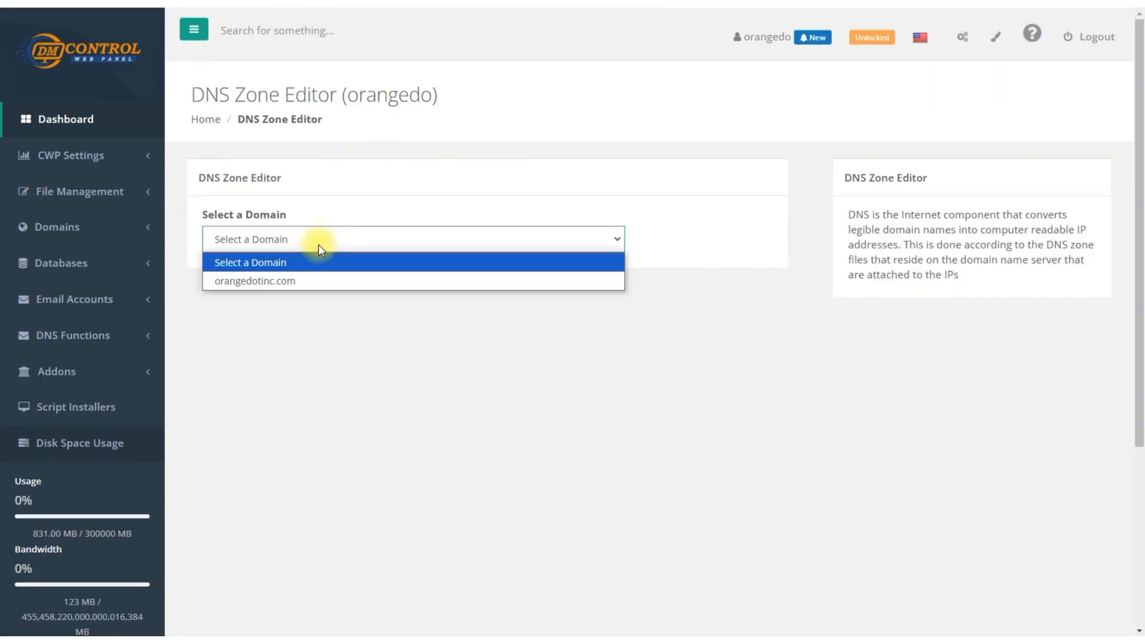
{"action": "left_click", "coordinate": [266, 282]}
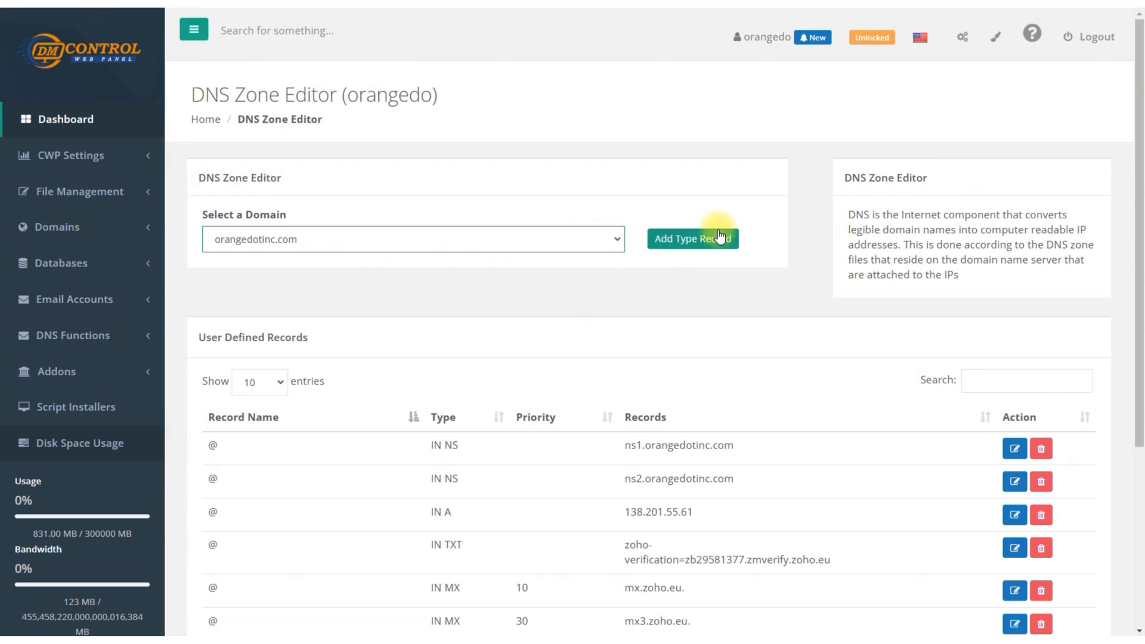
Add and save a TXT record named @ with cache 14400 and the text "v=spf1 +ip4:138.201.55.61 +a +mx ~all"
{"action": "left_click", "coordinate": [674, 244]}
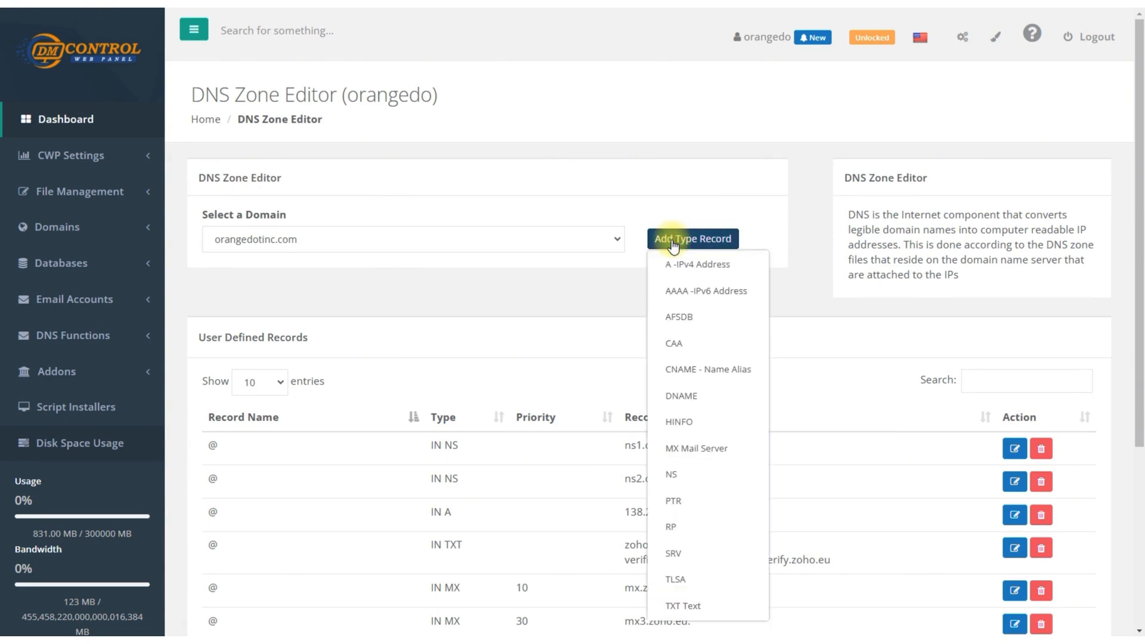
{"action": "left_click", "coordinate": [695, 611]}
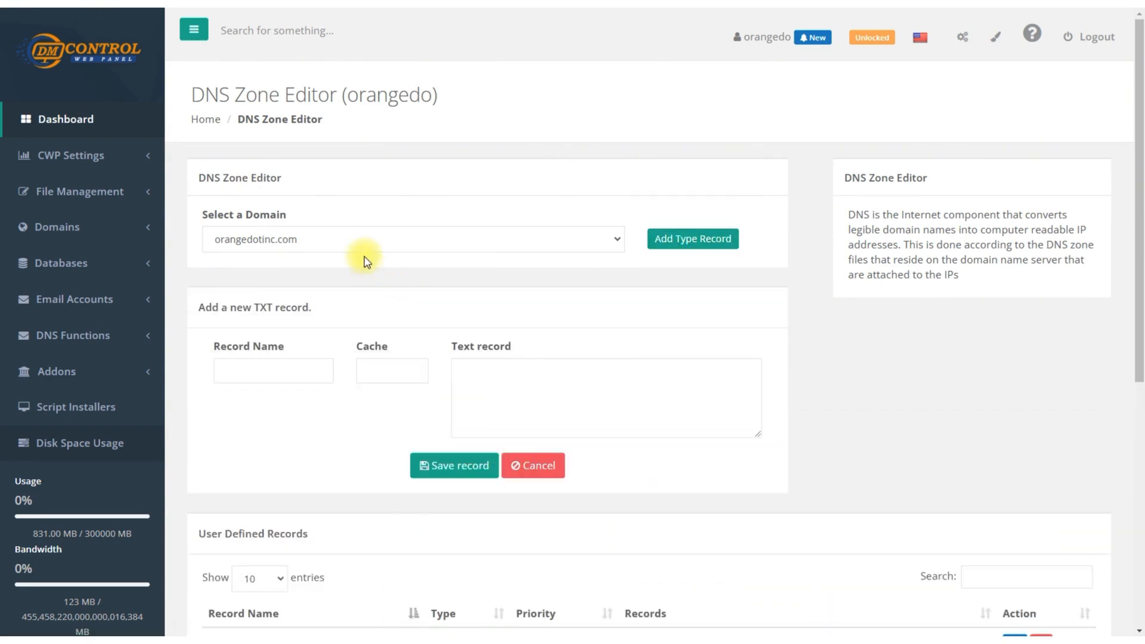
{"action": "left_click", "coordinate": [296, 370]}
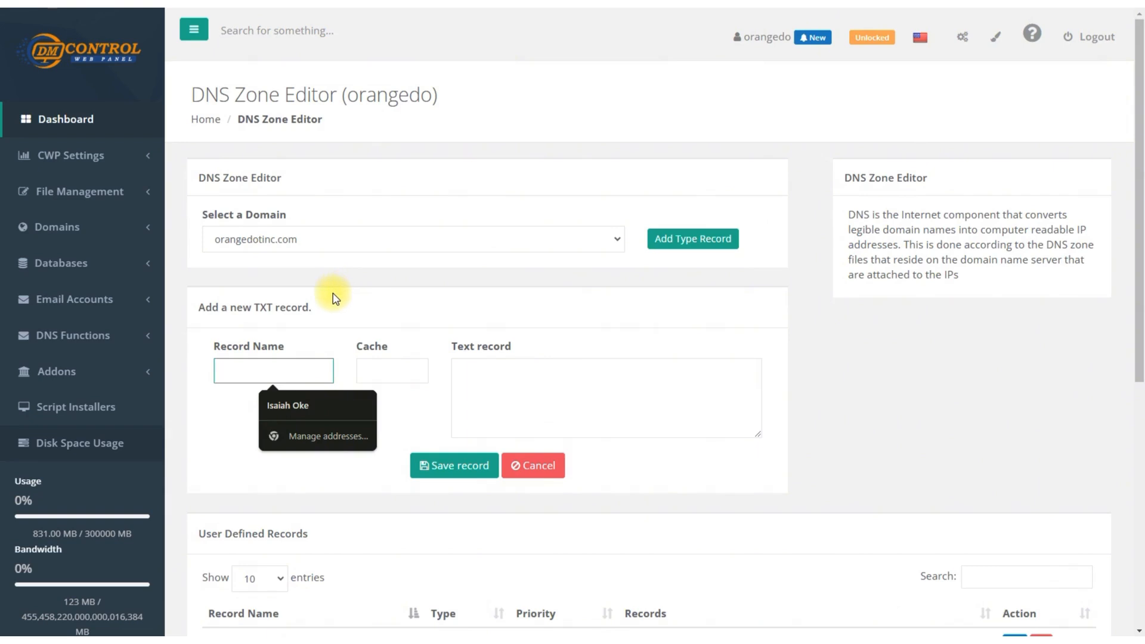
{"action": "type", "text": "@"}
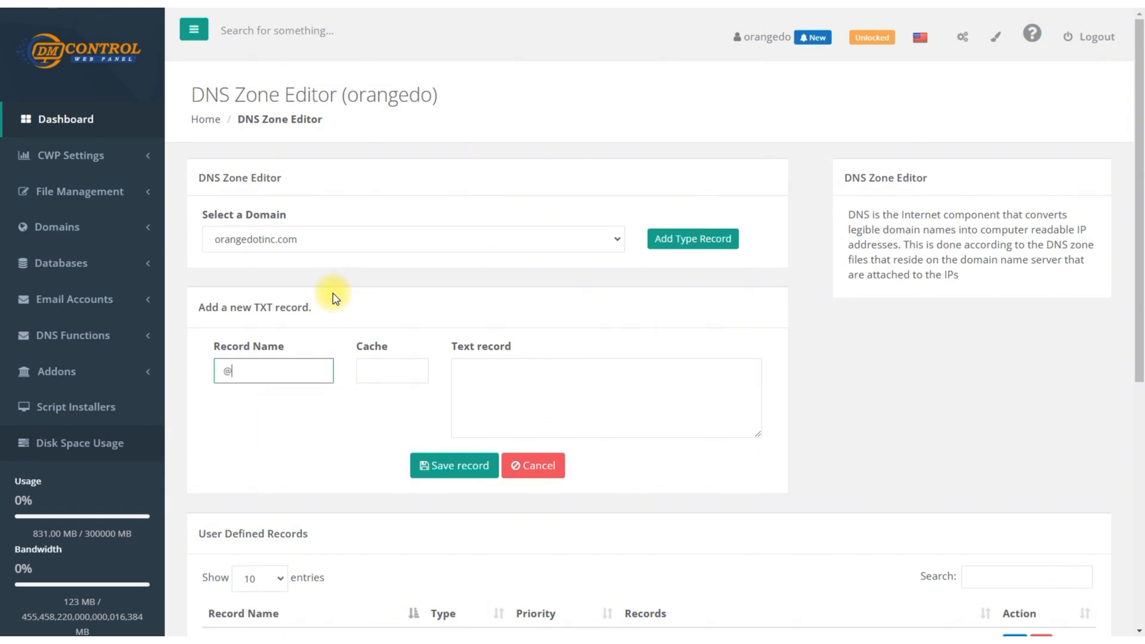
{"action": "left_click", "coordinate": [380, 371]}
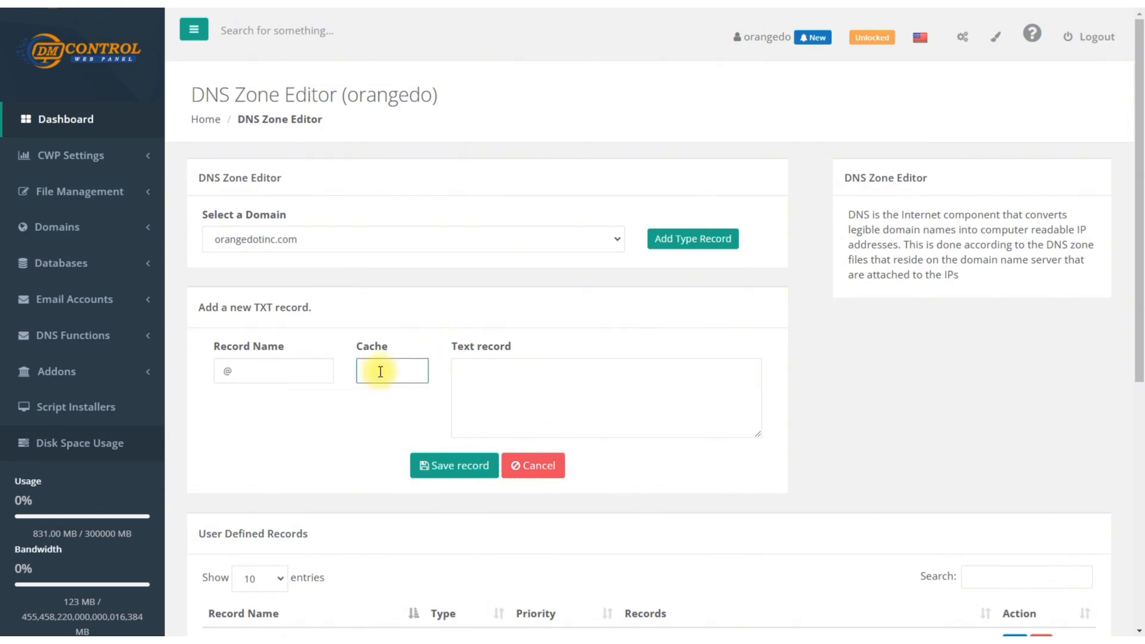
{"action": "type", "text": "14400"}
{"action": "left_click", "coordinate": [482, 388]}
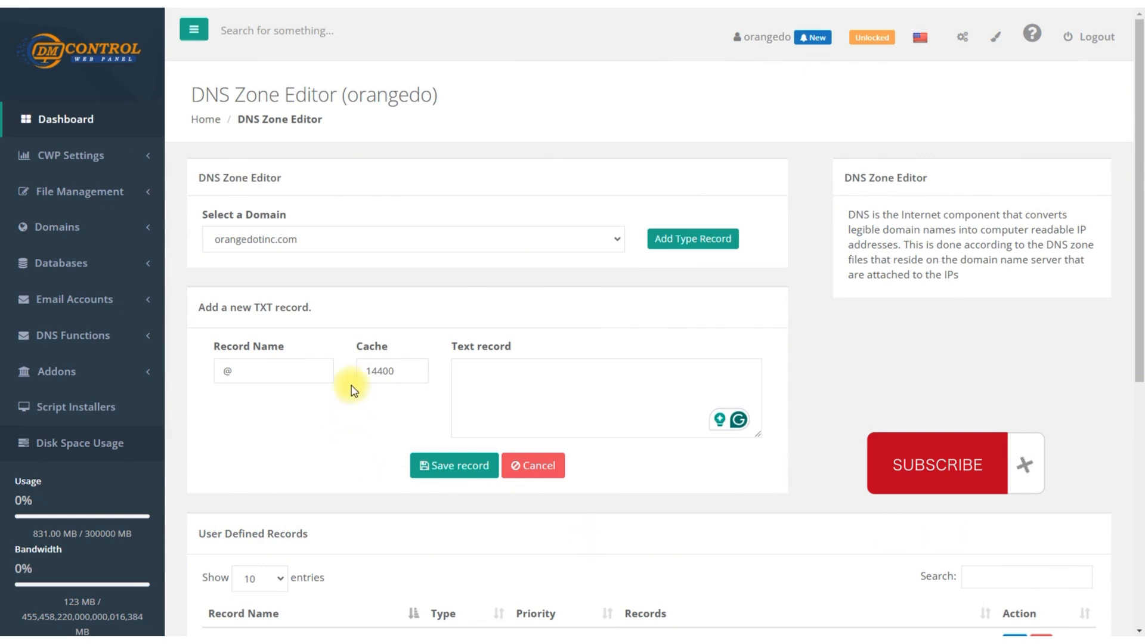
{"action": "left_click", "coordinate": [469, 390]}
{"action": "type", "text": "v=spf1 +ip4:138.201.55.61 +a +mx ~all"}
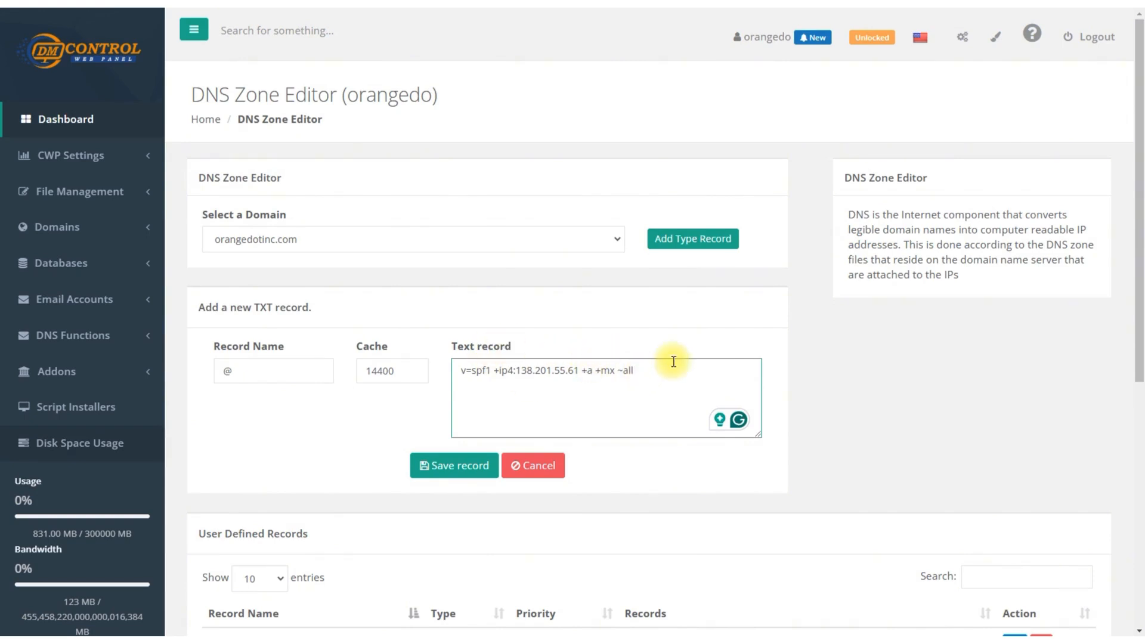
{"action": "left_click", "coordinate": [438, 470]}
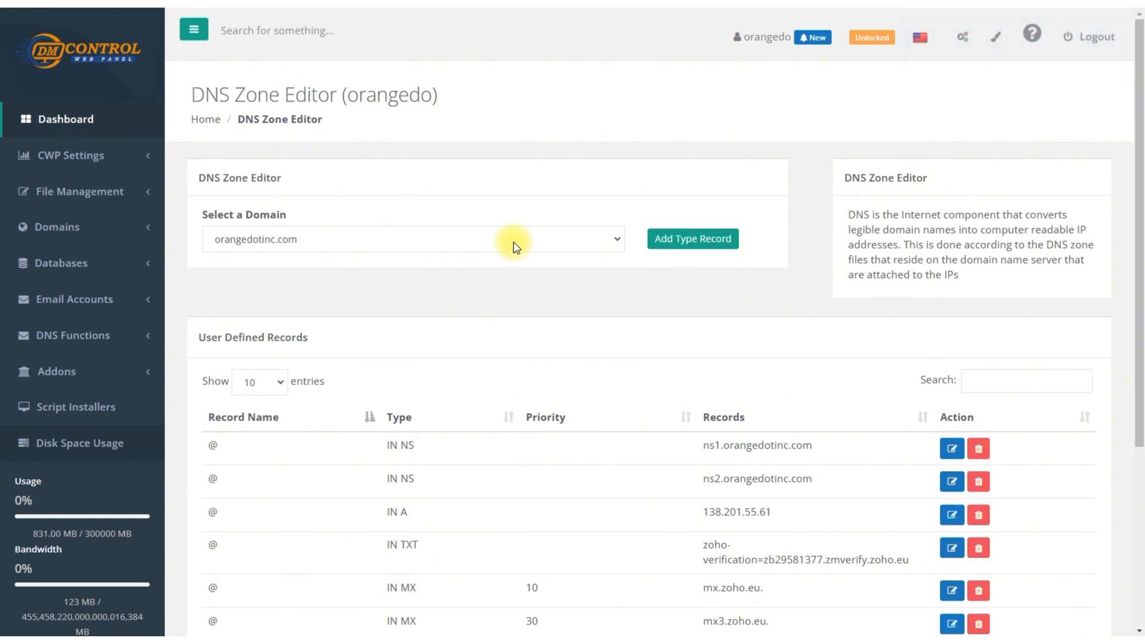
Start a new TXT record named default._domainkey.orangedotinc.com with cache 14400
{"action": "left_click", "coordinate": [682, 248]}
{"action": "left_click", "coordinate": [682, 607]}
{"action": "left_click", "coordinate": [683, 244]}
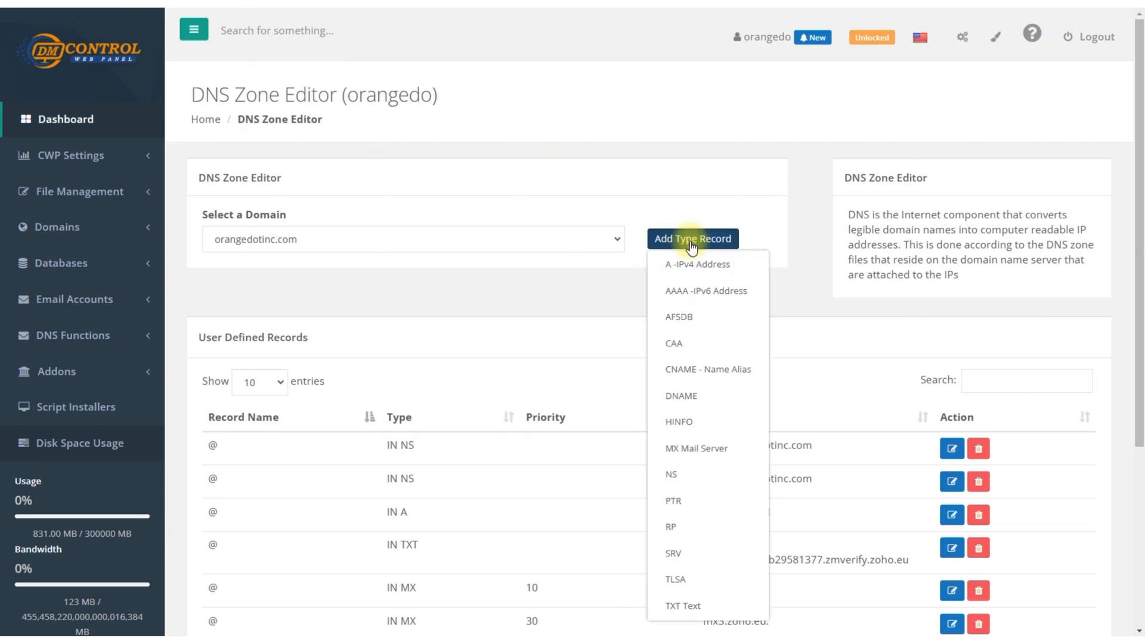
{"action": "left_click", "coordinate": [686, 607]}
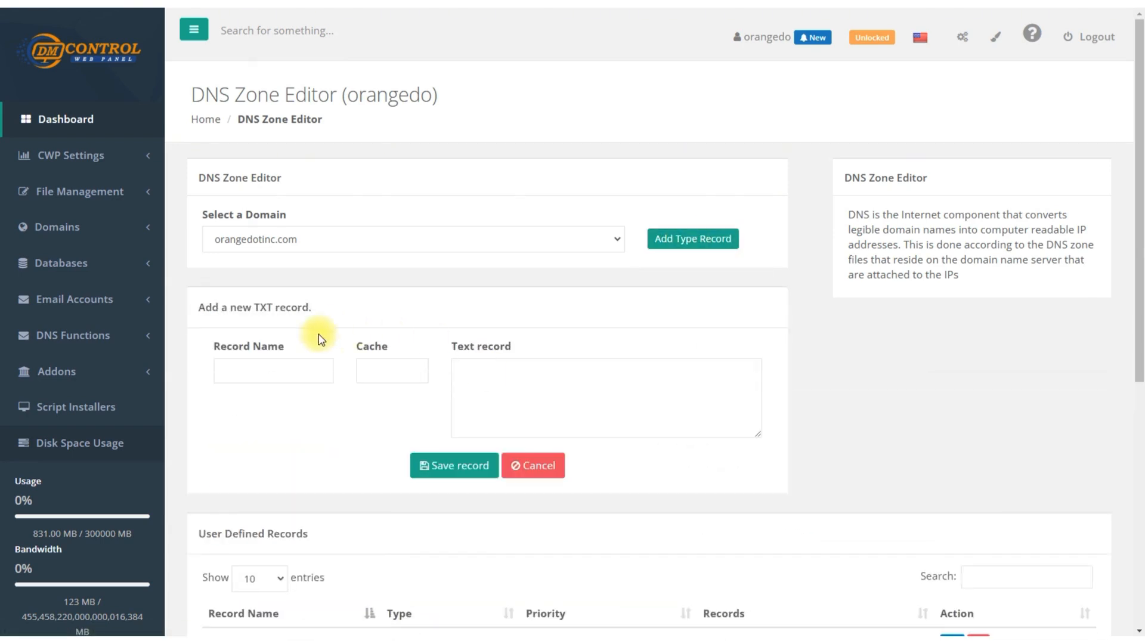
{"action": "left_click", "coordinate": [277, 372]}
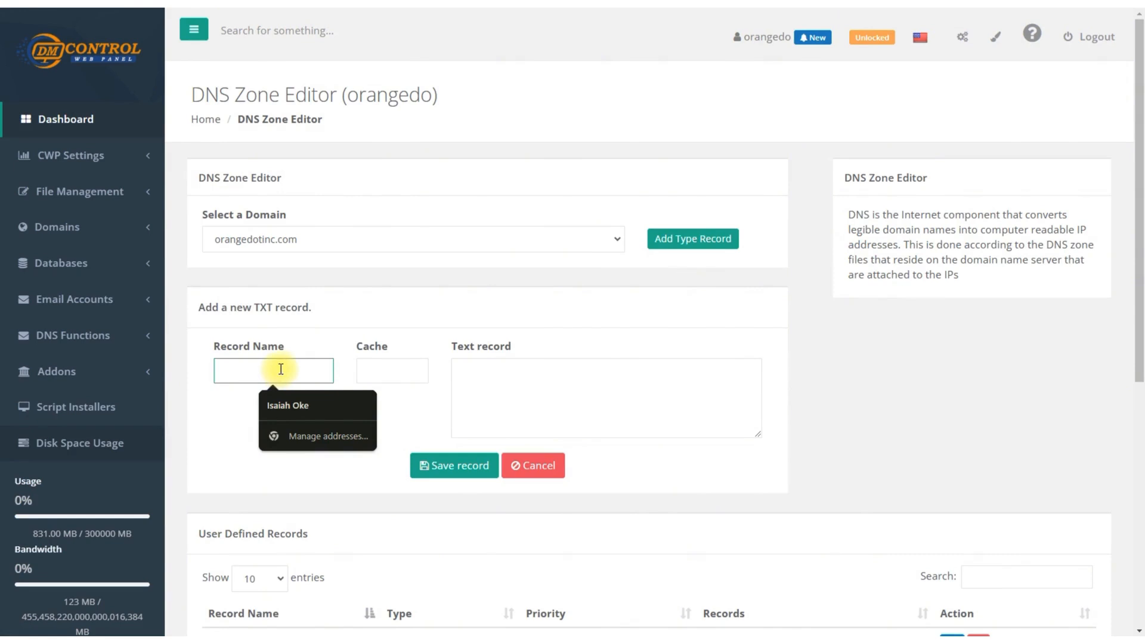
{"action": "type", "text": "default._domainkey.orangedotinc.com"}
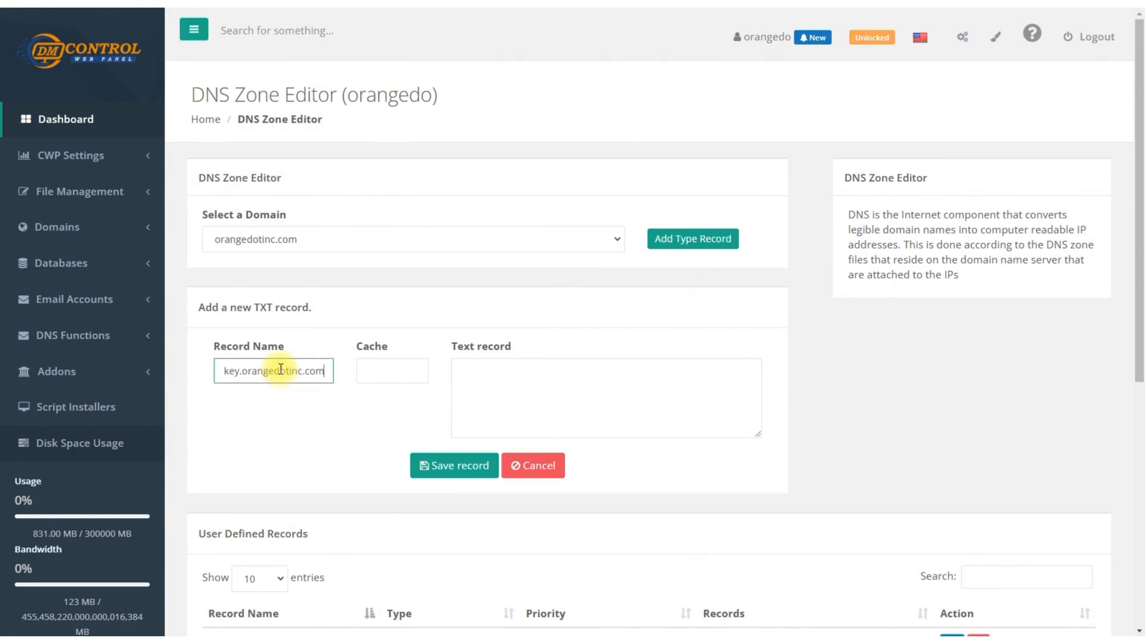
{"action": "left_click", "coordinate": [419, 375]}
{"action": "type", "text": "14400"}
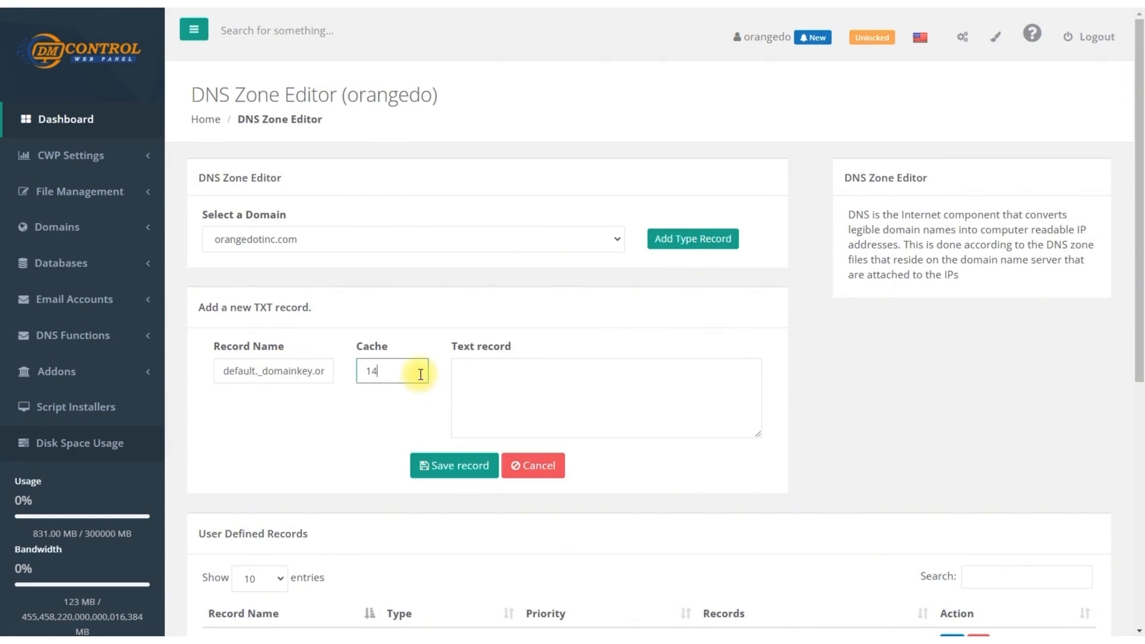
Paste the copied DKIM value as the record text, break the line after "v=DKIM1;" and save the record
{"action": "left_click", "coordinate": [529, 382]}
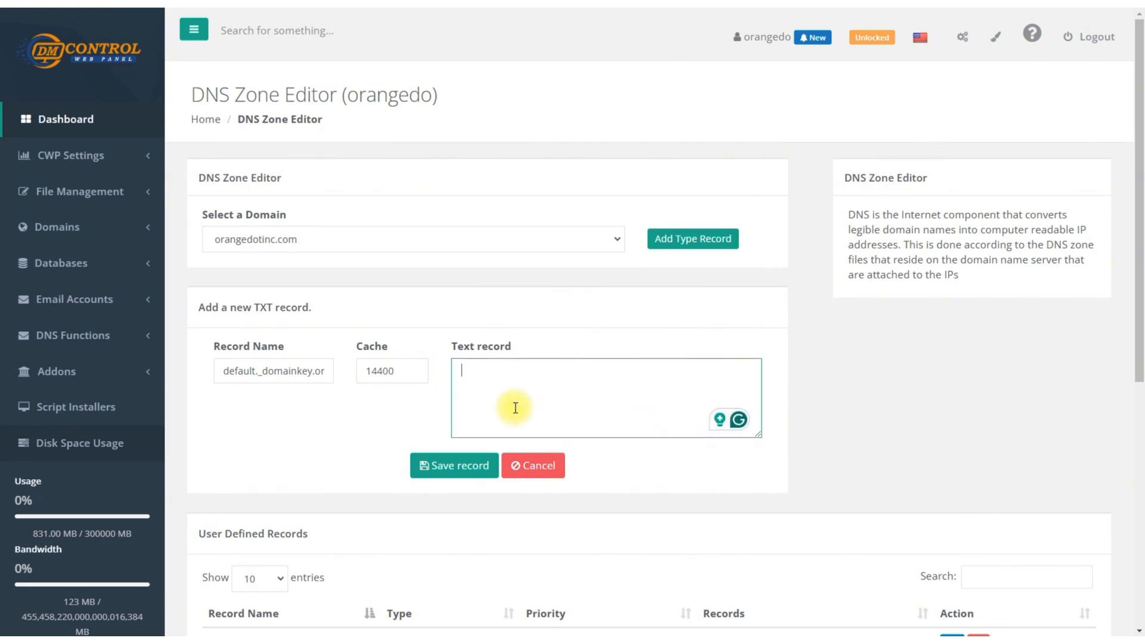
{"action": "key", "text": "alt+Tab"}
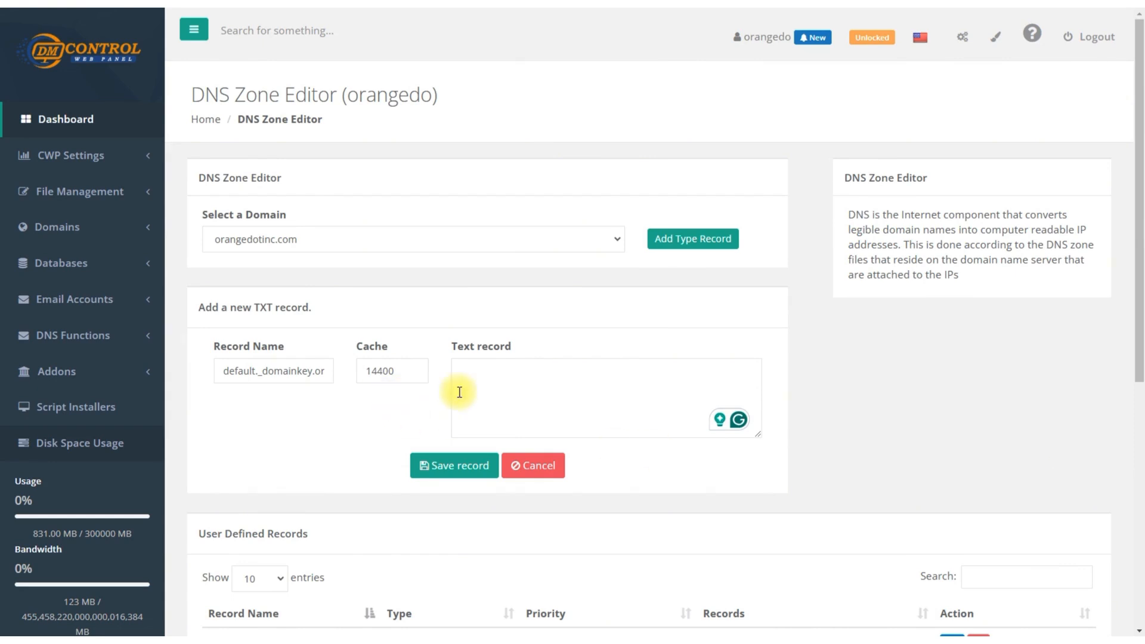
{"action": "left_click", "coordinate": [480, 380]}
{"action": "key", "text": "ctrl+v"}
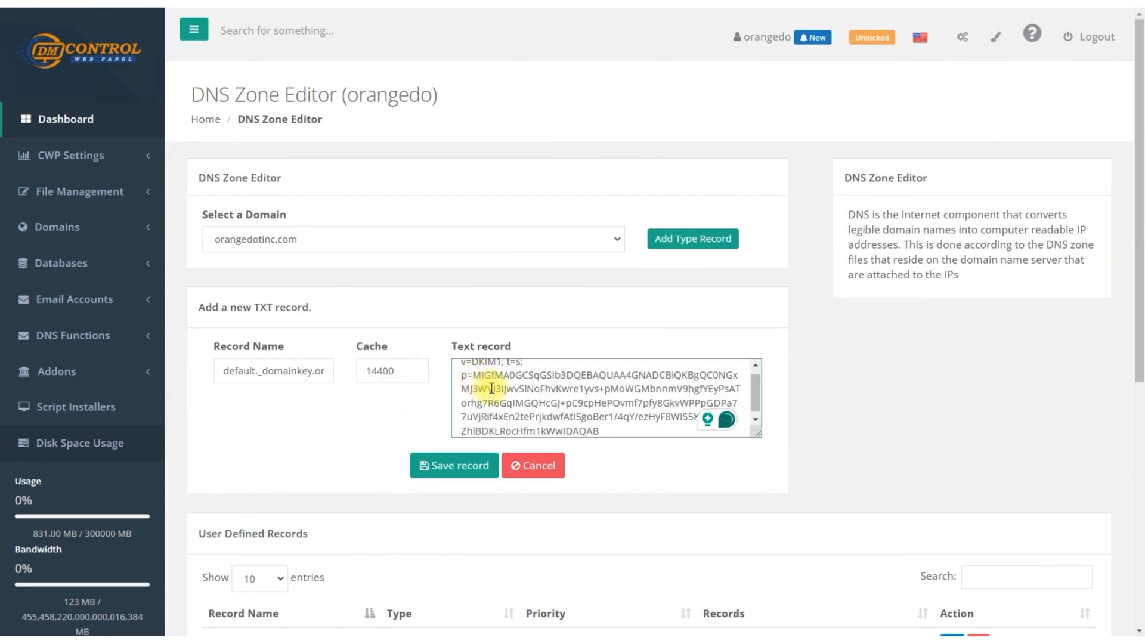
{"action": "scroll", "coordinate": [496, 373], "scroll_direction": "up", "scroll_amount": 3}
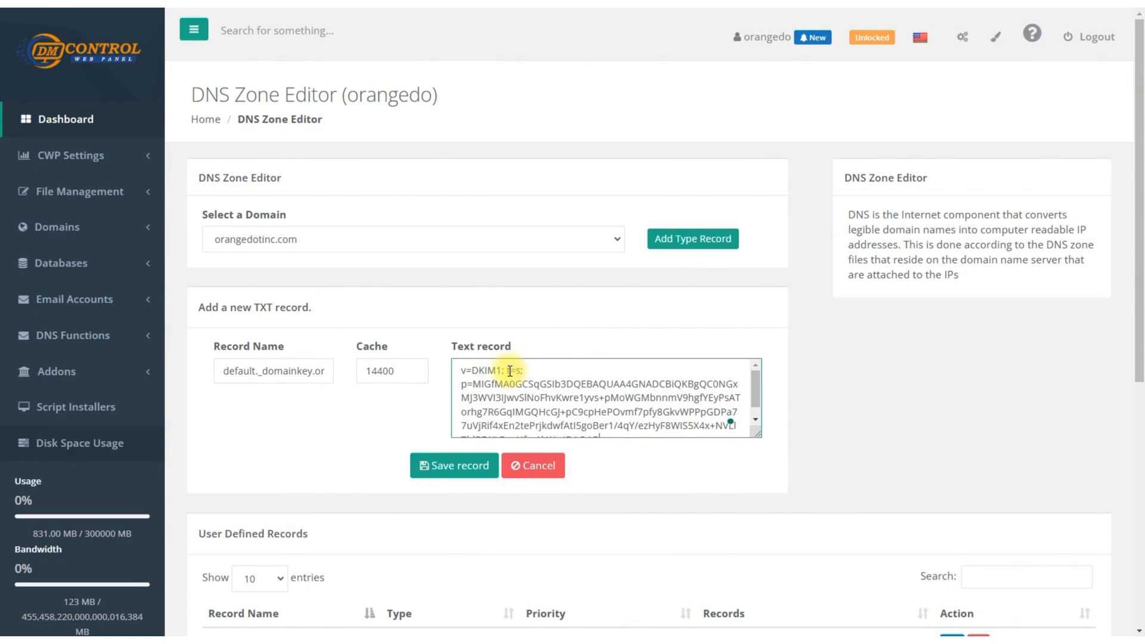
{"action": "left_click", "coordinate": [500, 370]}
{"action": "key", "text": "Return"}
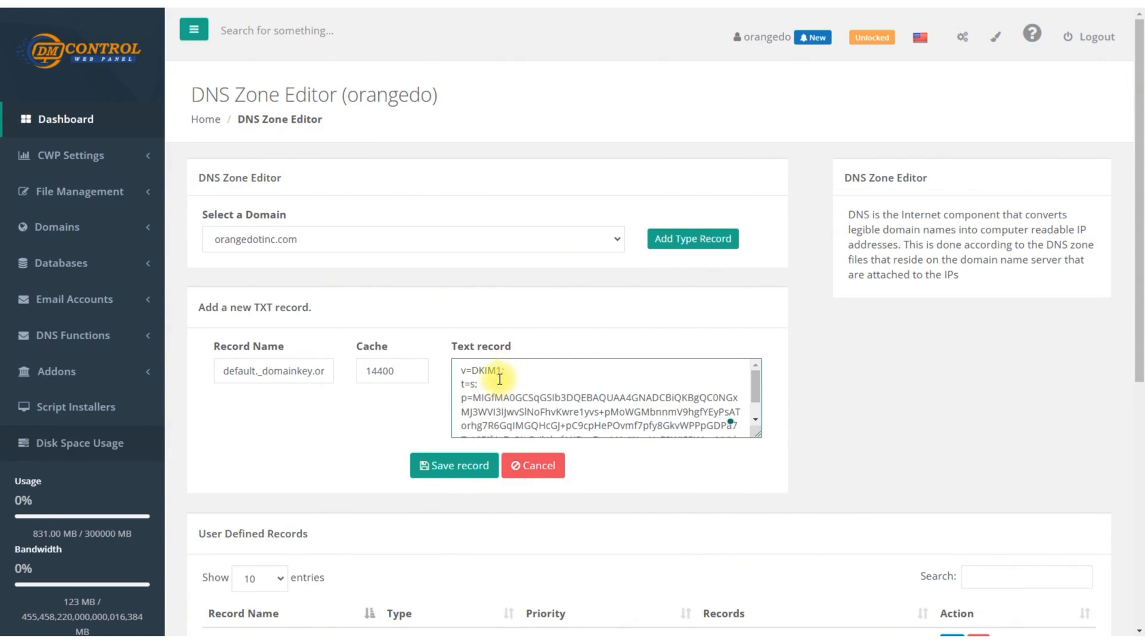
{"action": "left_click", "coordinate": [441, 470]}
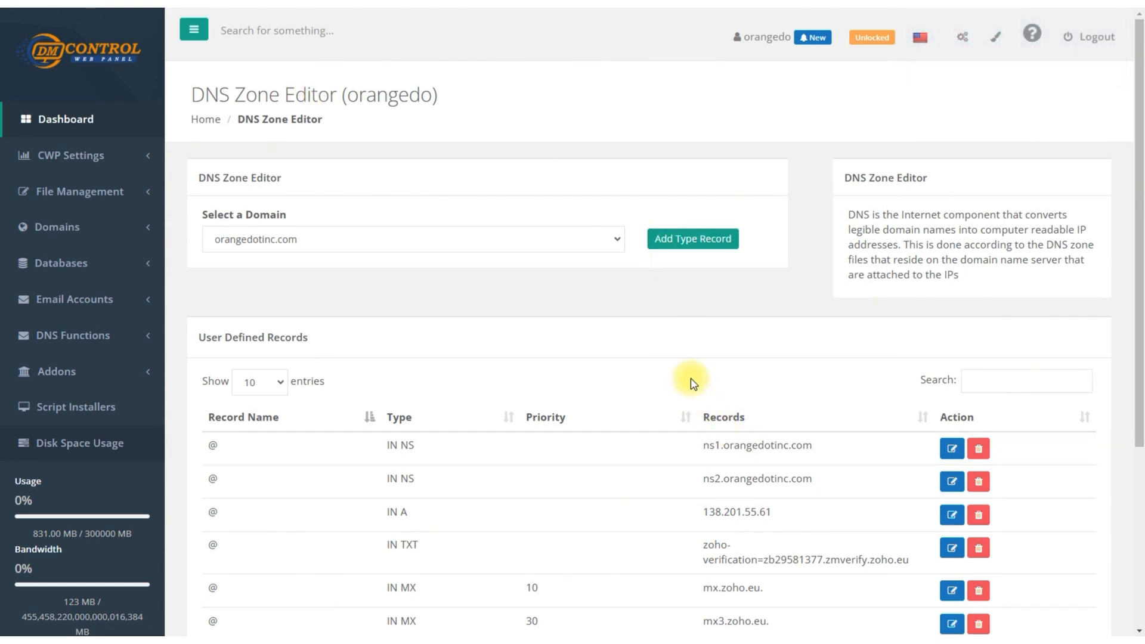
Add and save a TXT record named _dmarc.orangedotinc.com with cache 14400 and the text "v=DMARC1; p=none"
{"action": "left_click", "coordinate": [673, 244]}
{"action": "left_click", "coordinate": [684, 605]}
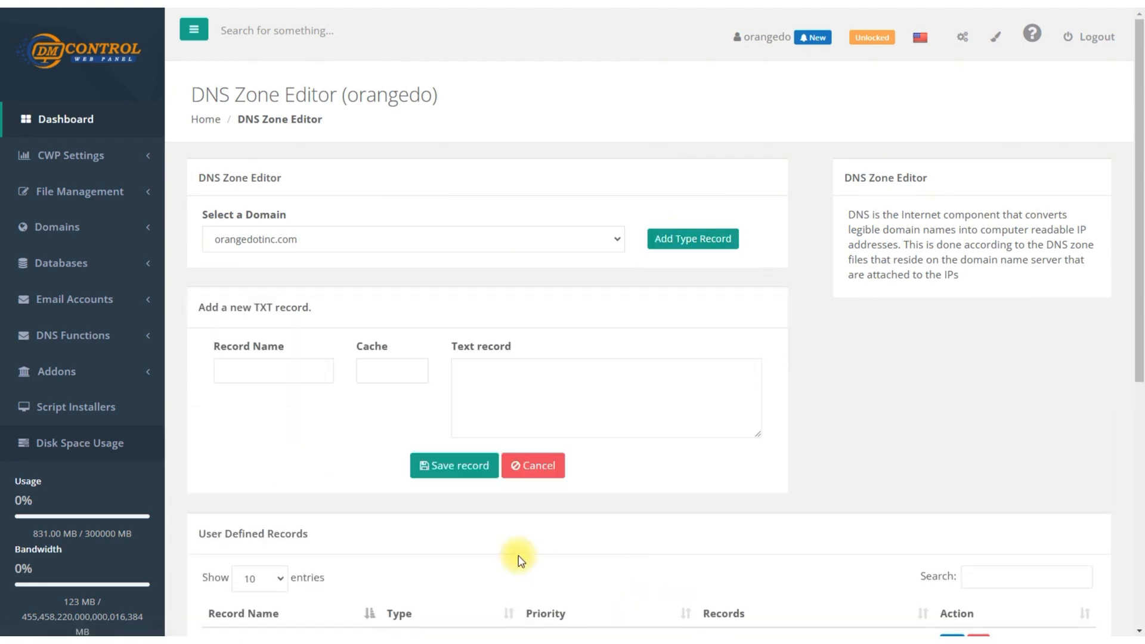
{"action": "left_click", "coordinate": [317, 371]}
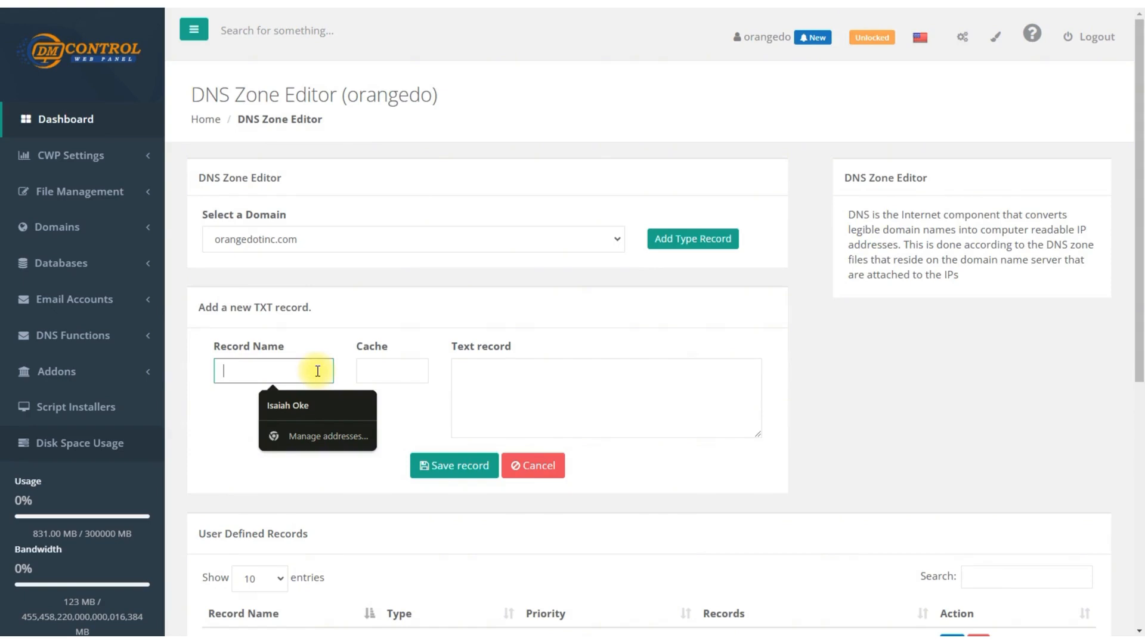
{"action": "type", "text": "_dmarc.orangedotinc.com"}
{"action": "left_click", "coordinate": [390, 366]}
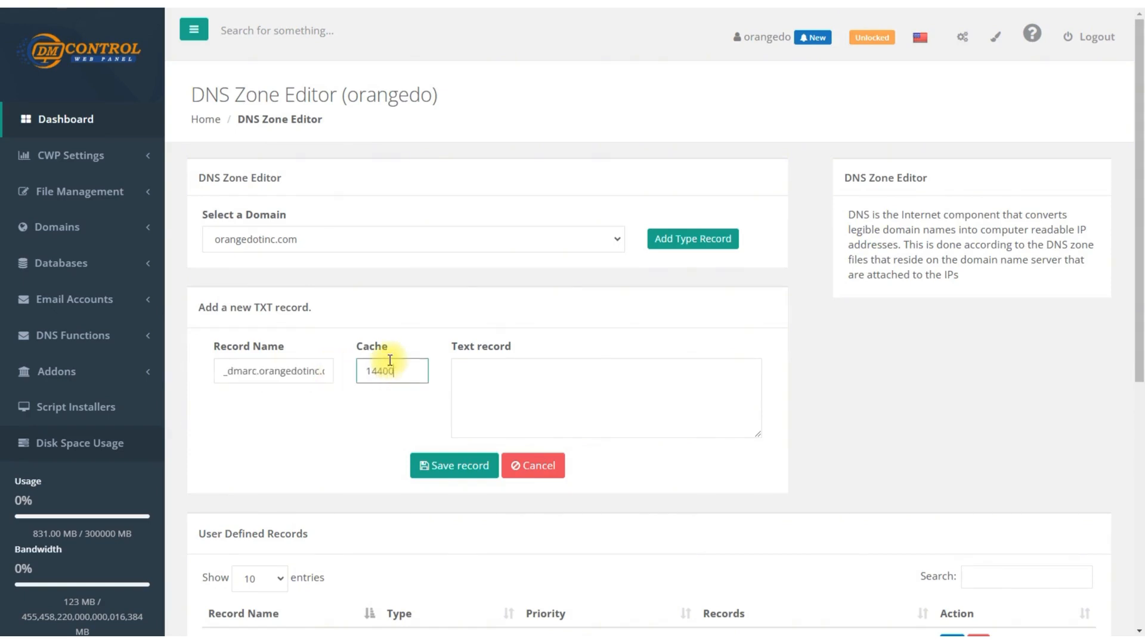
{"action": "left_click", "coordinate": [545, 394]}
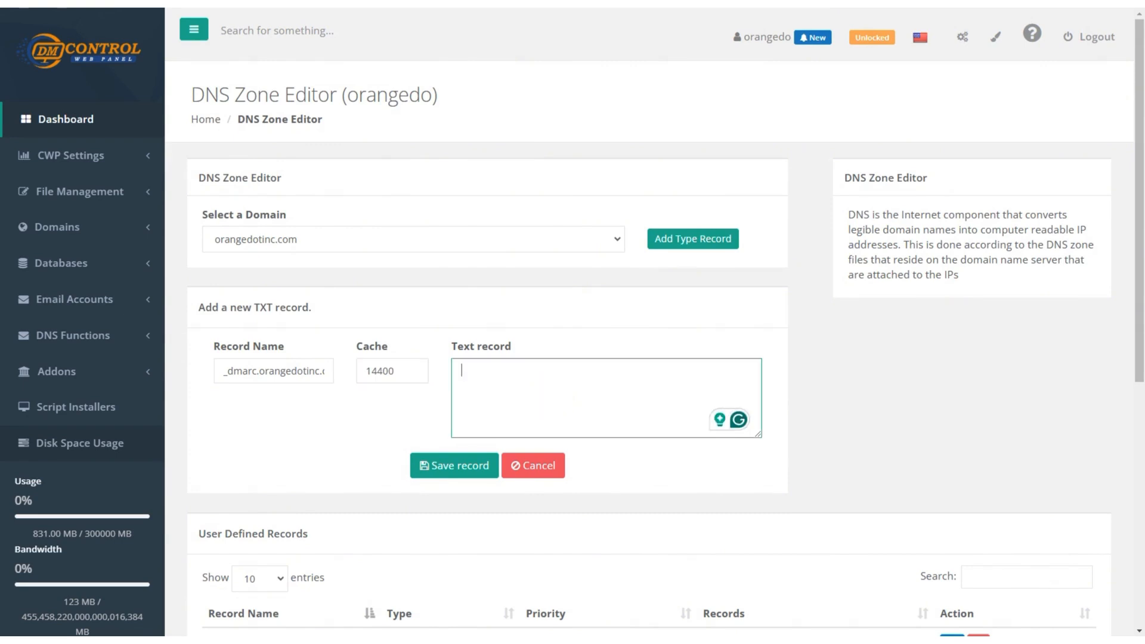
{"action": "key", "text": "alt+Tab"}
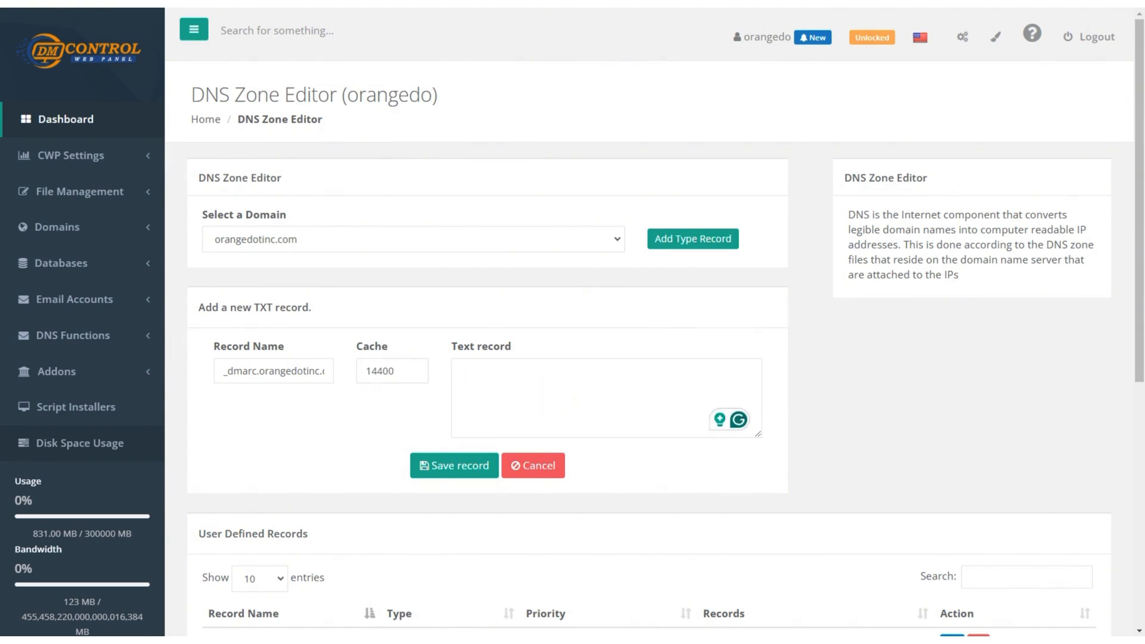
{"action": "left_click", "coordinate": [526, 389]}
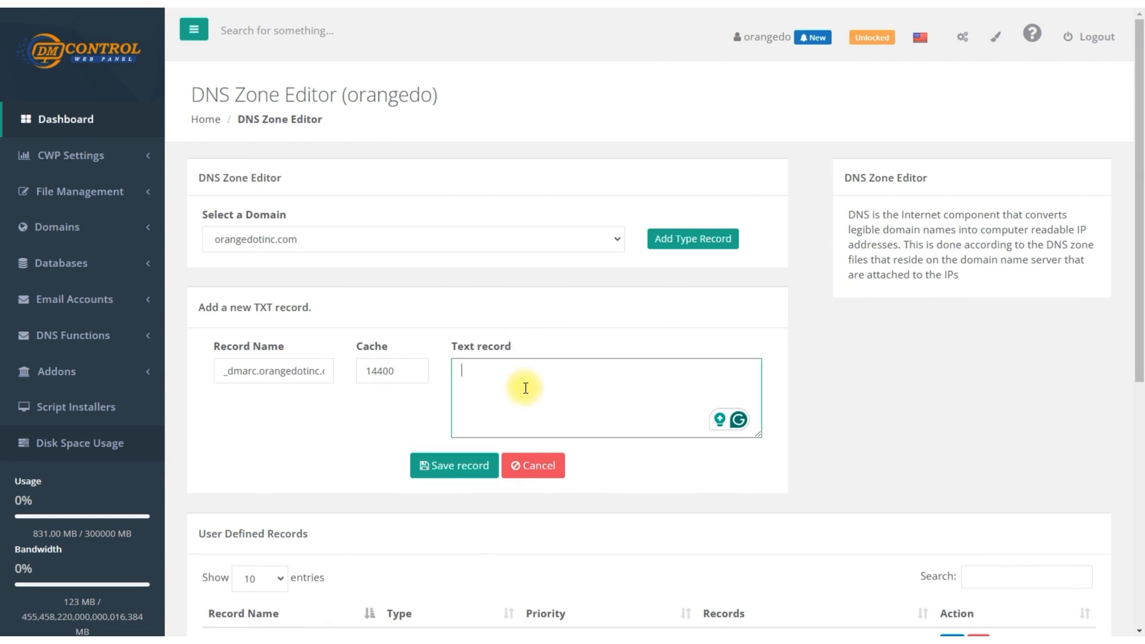
{"action": "type", "text": "v=DMARC1; p=none"}
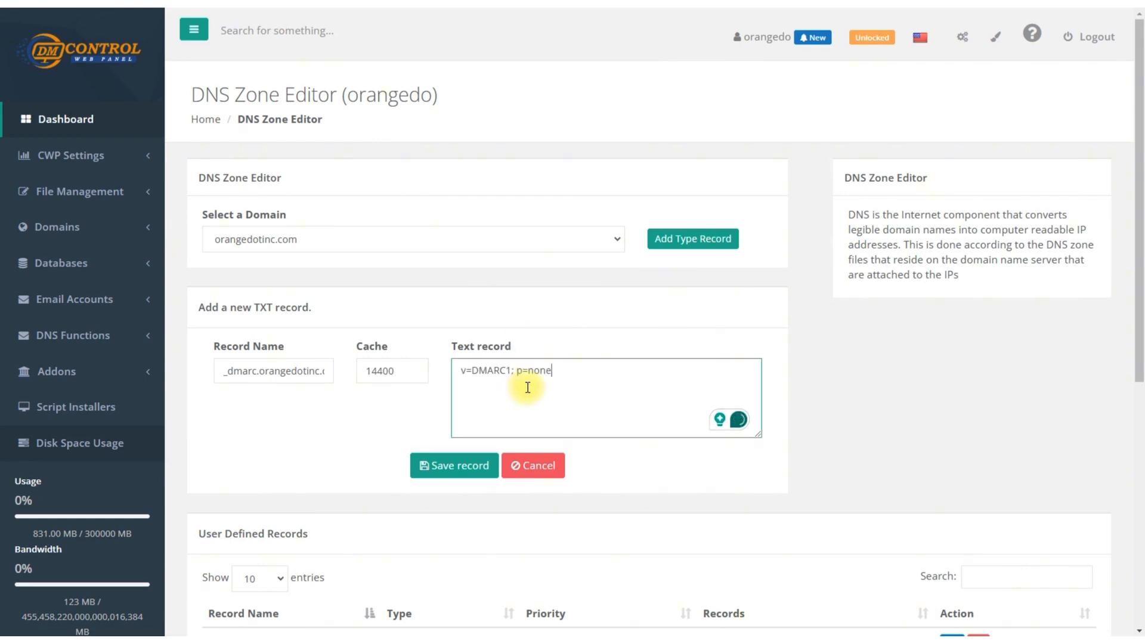
{"action": "left_click", "coordinate": [450, 466]}
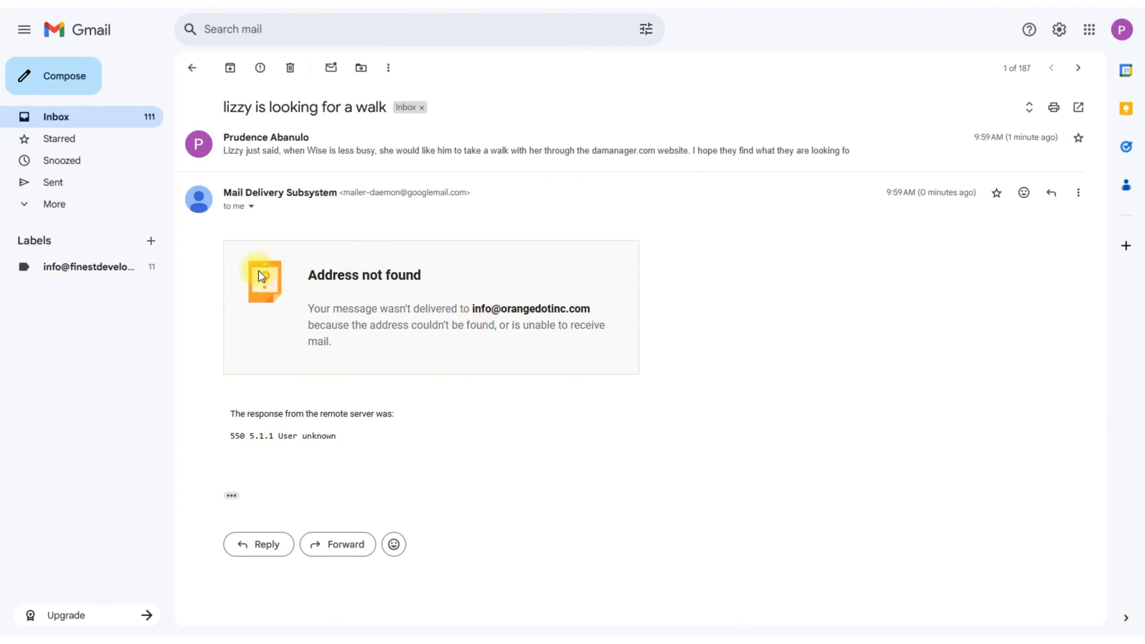
{"action": "left_click", "coordinate": [76, 85]}
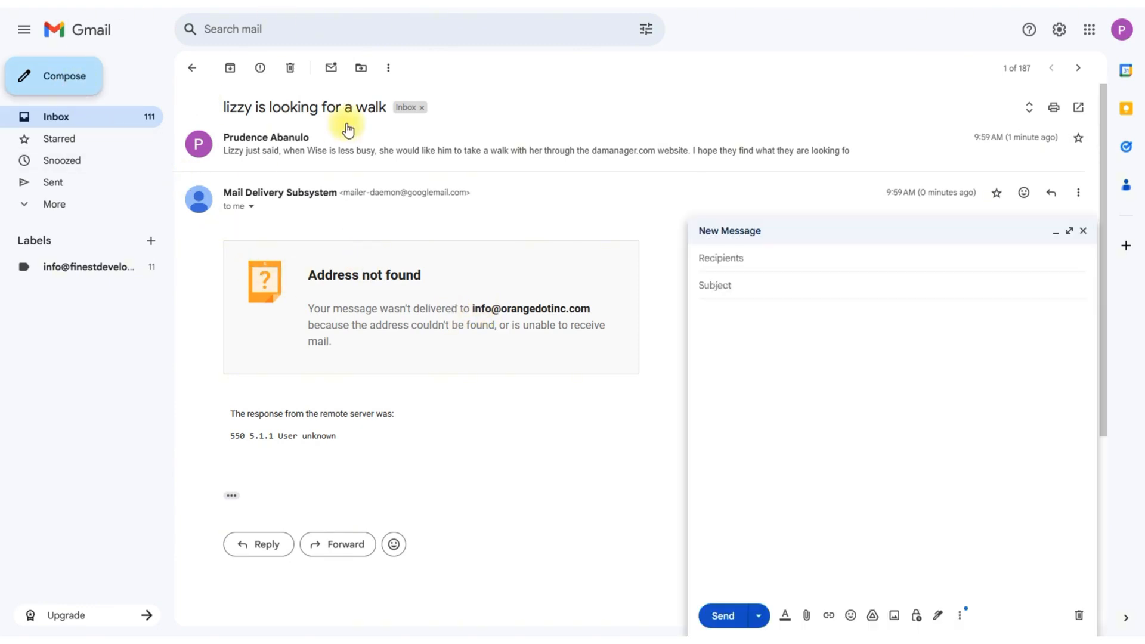
{"action": "left_click", "coordinate": [734, 281]}
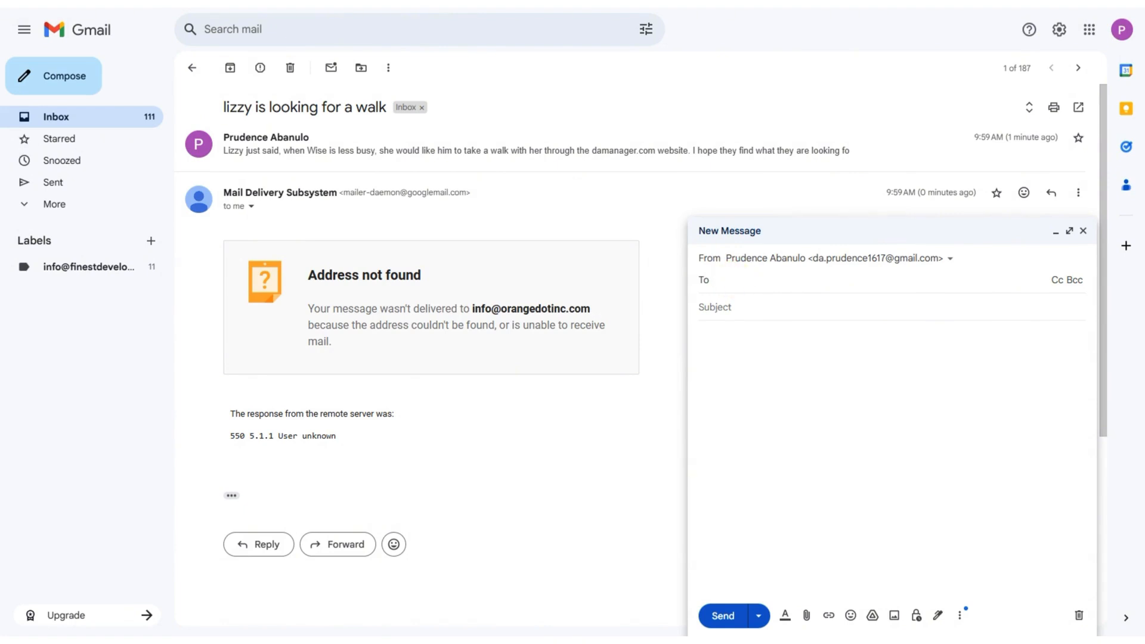
{"action": "key", "text": "ctrl+v"}
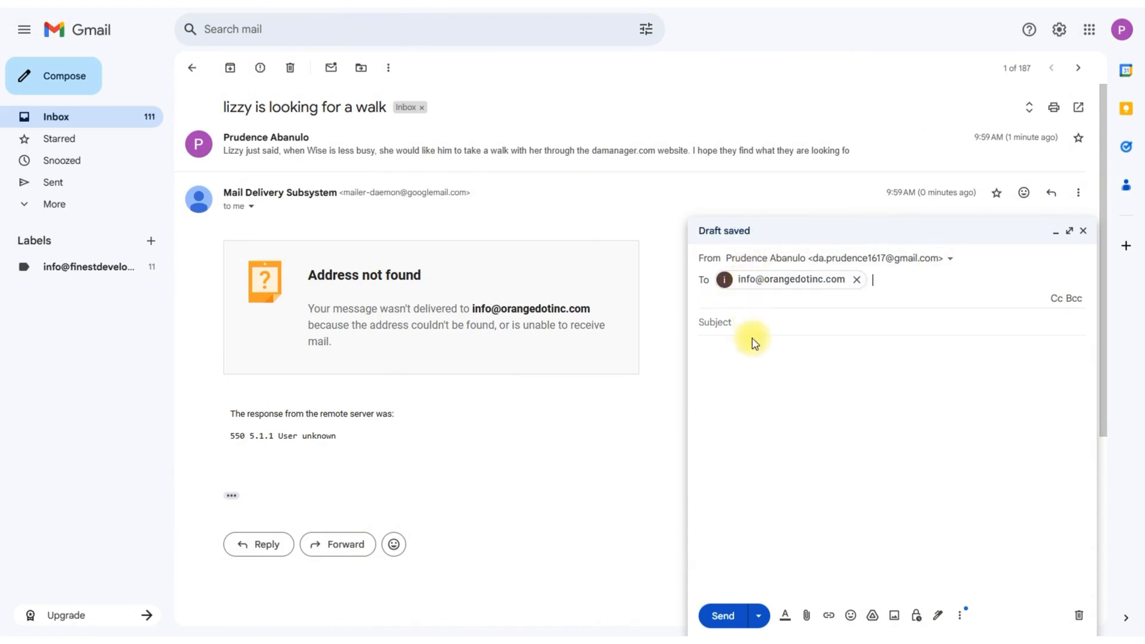
{"action": "left_click", "coordinate": [737, 322]}
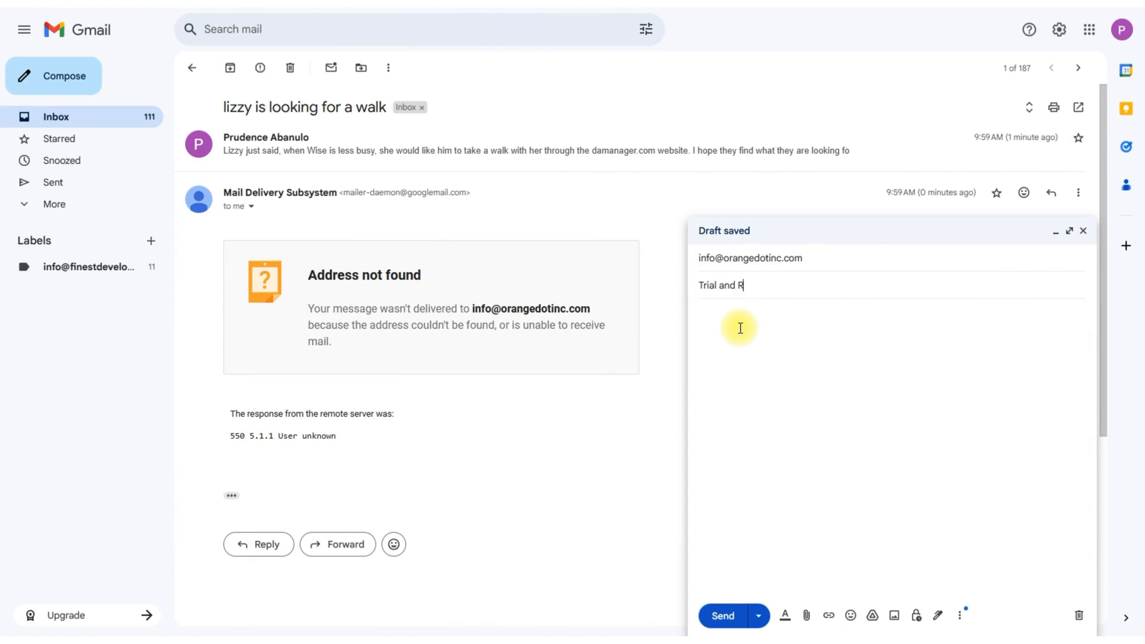
{"action": "type", "text": "Trial and Error"}
{"action": "key", "text": "Tab"}
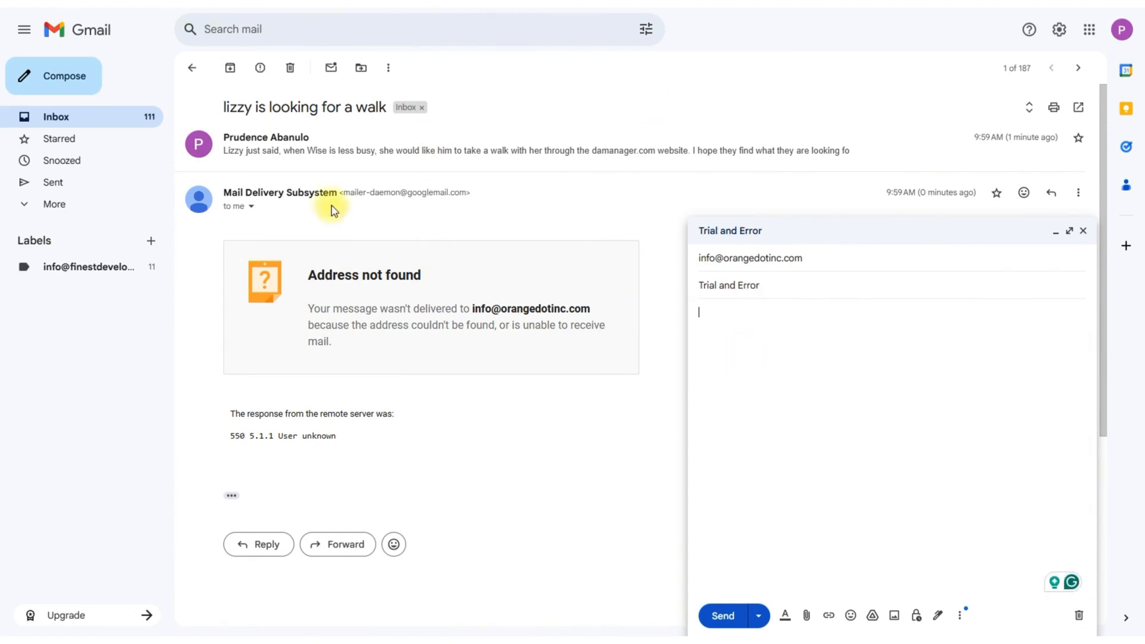
Copy the body text of the original "lizzy is looking for a walk" message into the new email and send it
{"action": "left_click", "coordinate": [302, 153]}
{"action": "left_click_drag", "start_coordinate": [222, 169], "coordinate": [390, 201]}
{"action": "key", "text": "ctrl+c"}
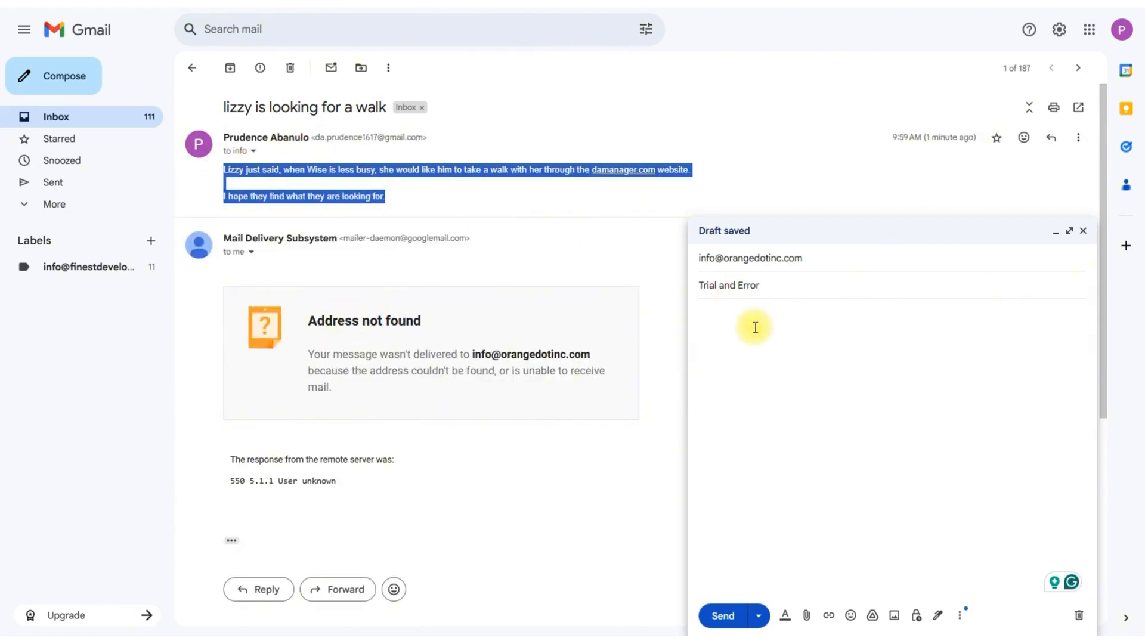
{"action": "left_click", "coordinate": [753, 324]}
{"action": "key", "text": "ctrl+v"}
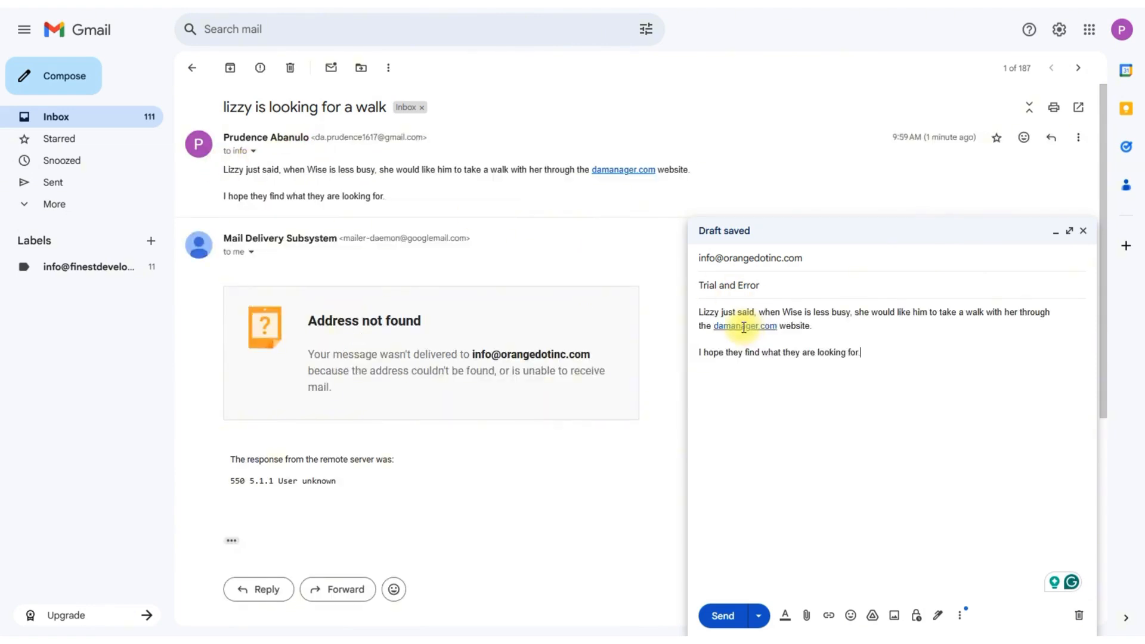
{"action": "left_click", "coordinate": [721, 617]}
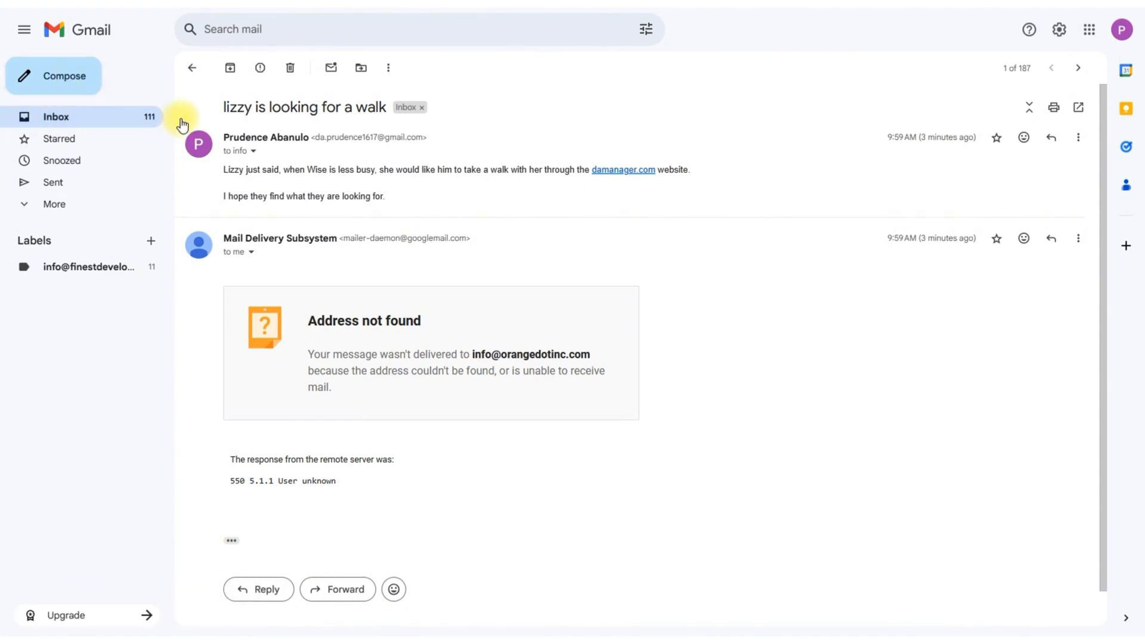
Check the inbox for a delivery failure notice and open the "Trial and Error" email among the sent messages
{"action": "left_click", "coordinate": [67, 121]}
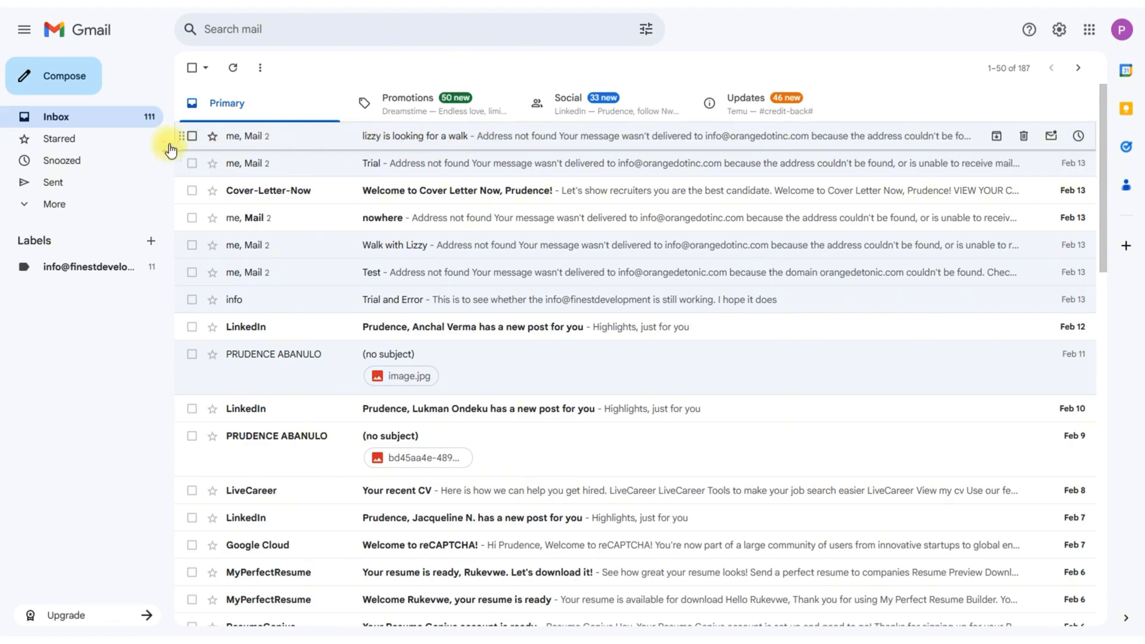
{"action": "left_click", "coordinate": [56, 189]}
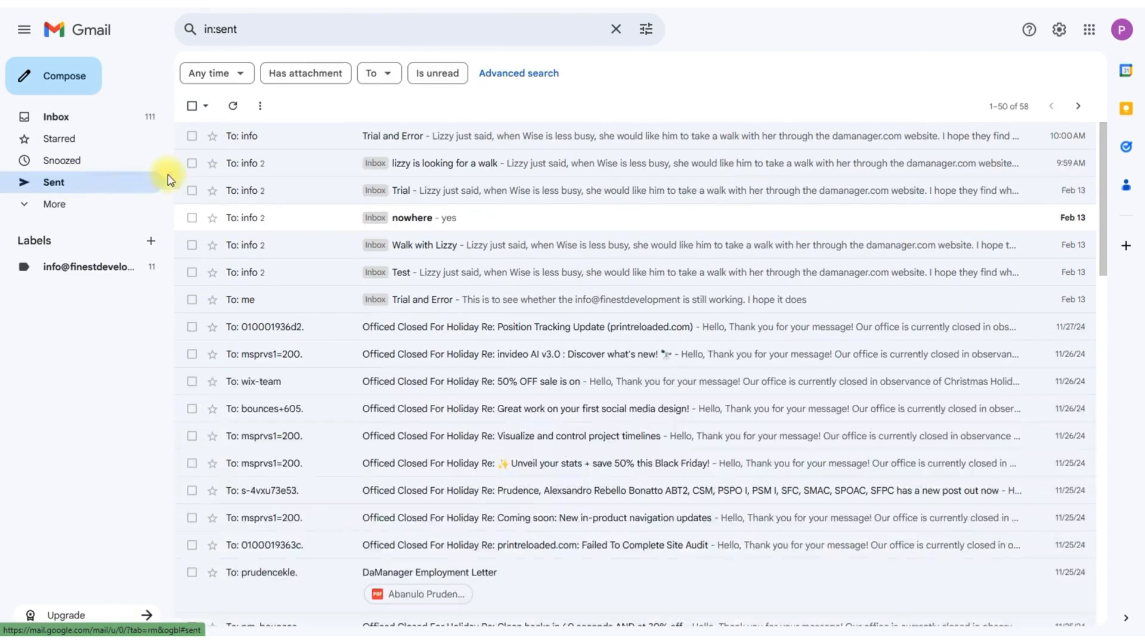
{"action": "left_click", "coordinate": [402, 142]}
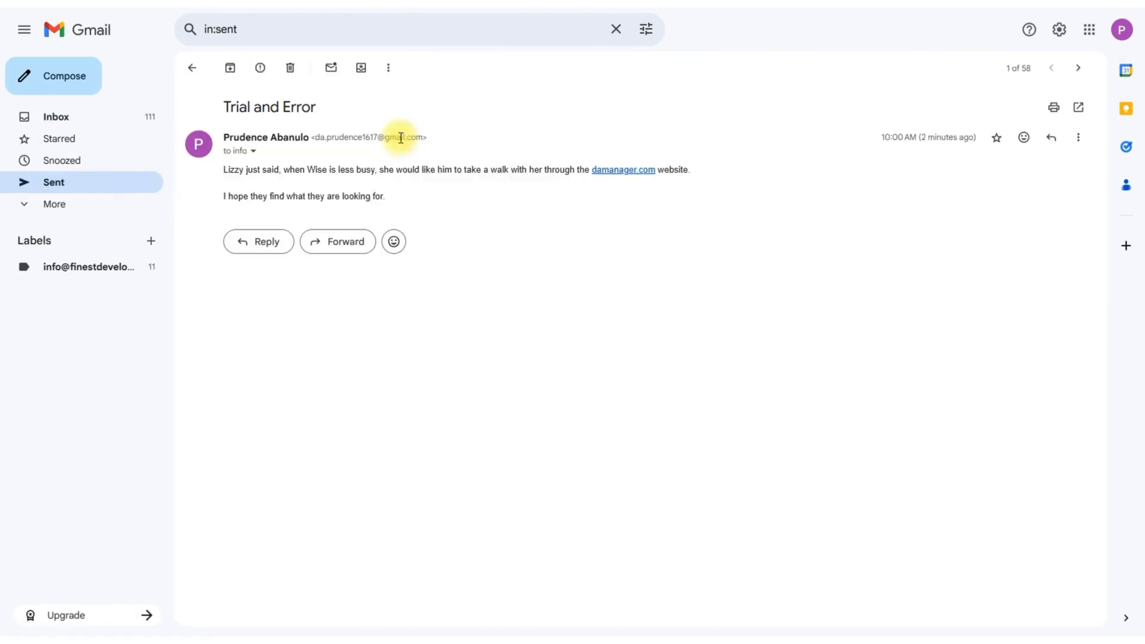